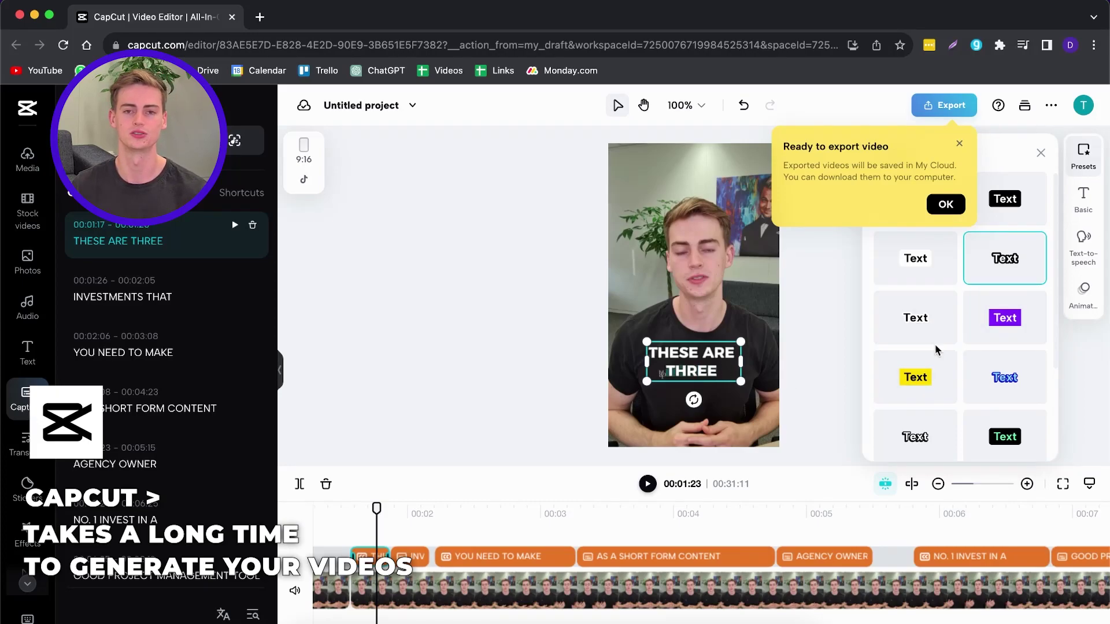
Show the Basic styling settings for the caption text in CapCut's text panel
{"action": "left_click", "coordinate": [1083, 197]}
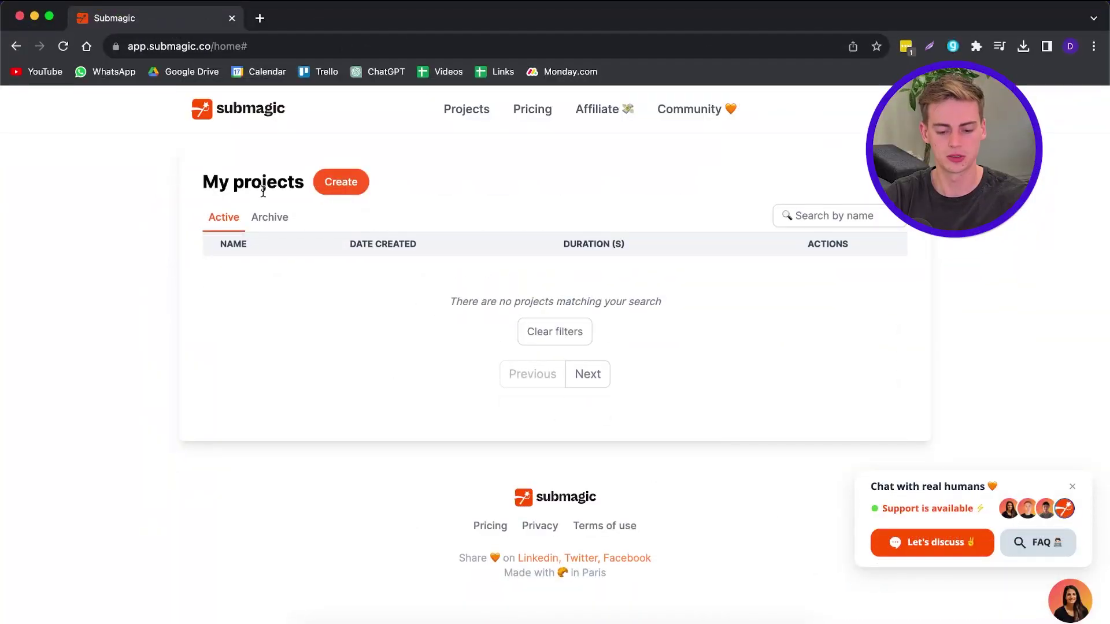
Create a project from the '3 investments' video and upload it with English captions
{"action": "left_click", "coordinate": [340, 182]}
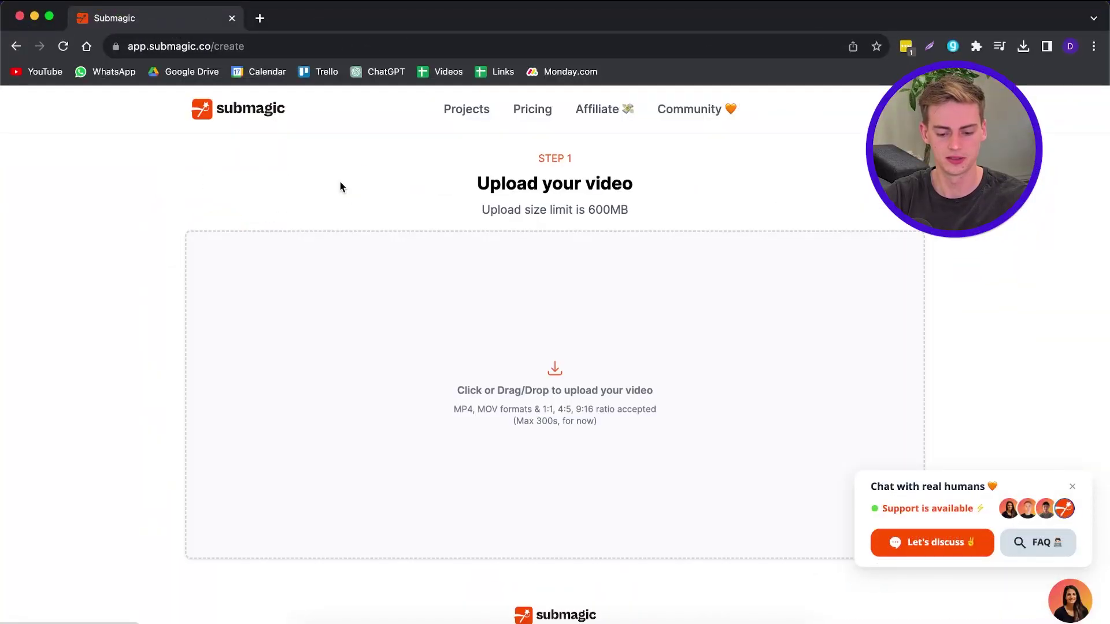
{"action": "left_click", "coordinate": [548, 365]}
{"action": "left_click", "coordinate": [424, 235]}
{"action": "left_click", "coordinate": [835, 468]}
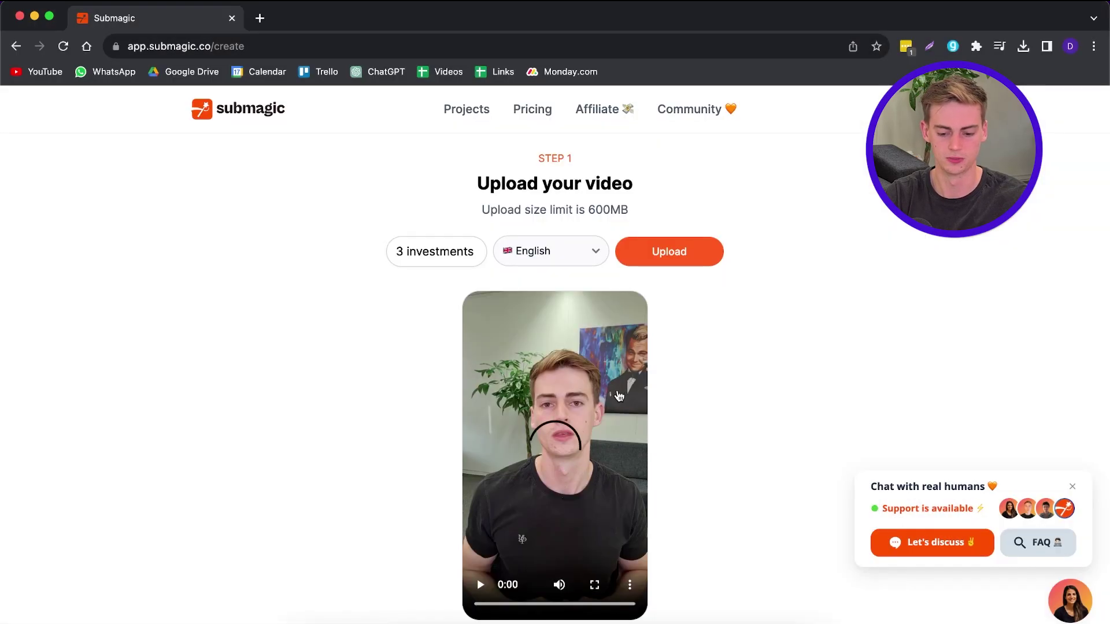
{"action": "scroll", "coordinate": [618, 397], "scroll_direction": "down", "scroll_amount": 1}
{"action": "left_click", "coordinate": [480, 534]}
{"action": "scroll", "coordinate": [368, 324], "scroll_direction": "up", "scroll_amount": 1}
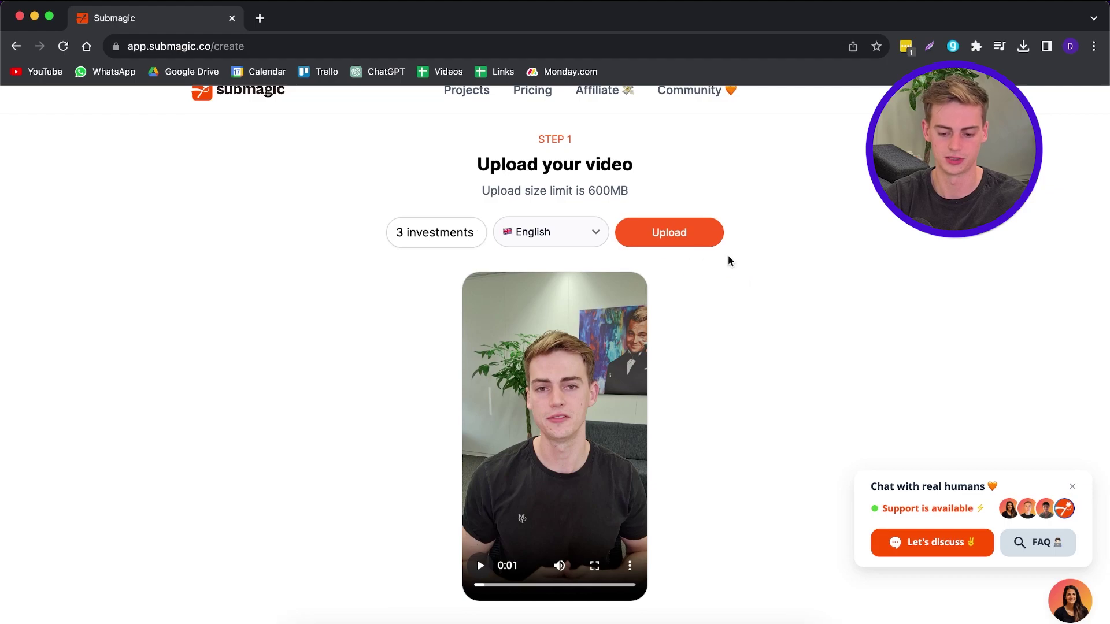
{"action": "left_click", "coordinate": [665, 237]}
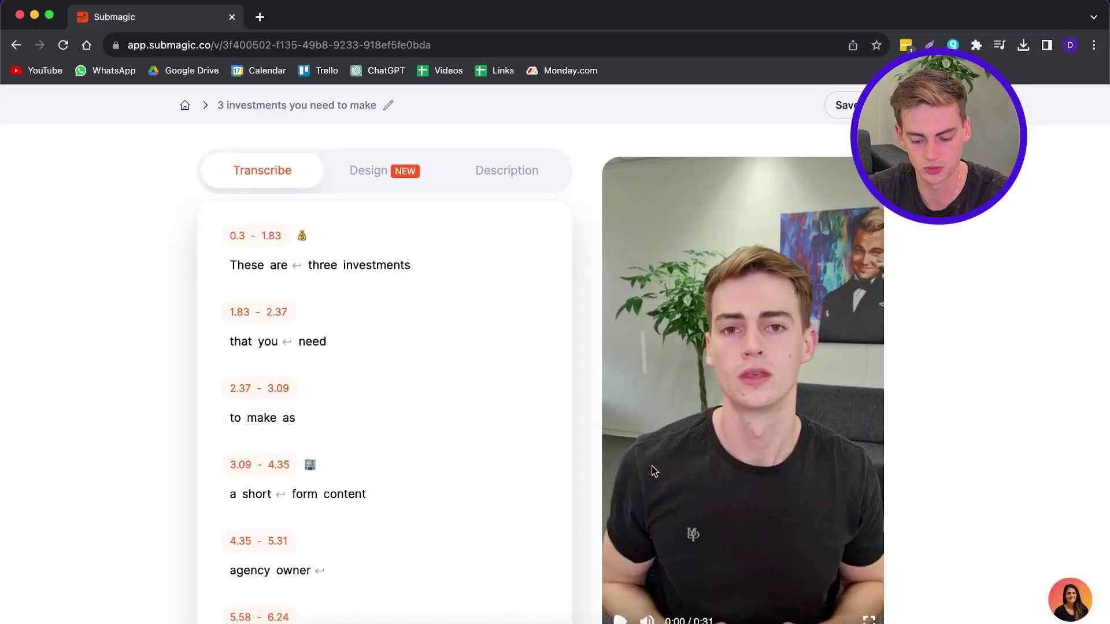
Play the captioned preview and inspect the transcript words 'need' and 'are'
{"action": "left_click", "coordinate": [654, 444]}
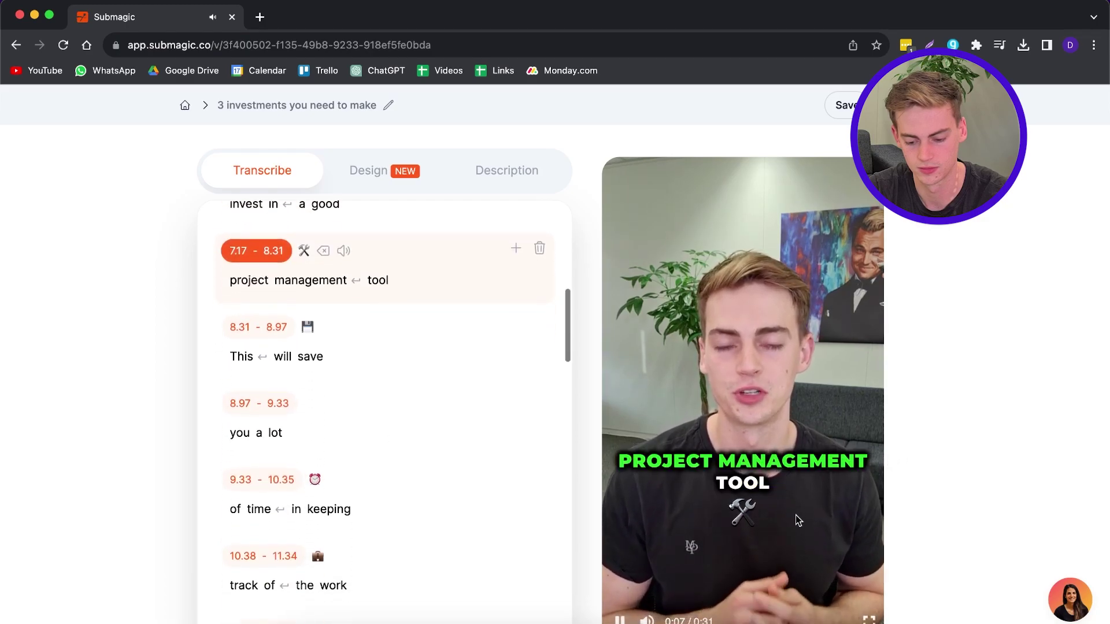
{"action": "left_click", "coordinate": [623, 619]}
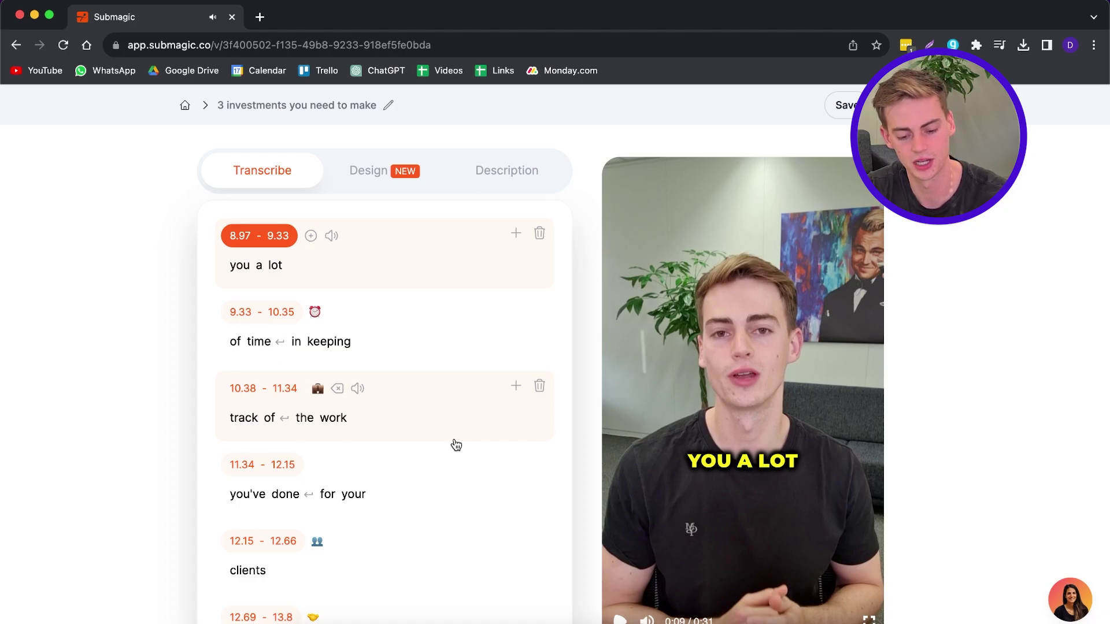
{"action": "scroll", "coordinate": [376, 359], "scroll_direction": "up", "scroll_amount": 1}
{"action": "scroll", "coordinate": [382, 408], "scroll_direction": "up", "scroll_amount": 3}
{"action": "scroll", "coordinate": [378, 314], "scroll_direction": "up", "scroll_amount": 3}
{"action": "scroll", "coordinate": [293, 308], "scroll_direction": "up", "scroll_amount": 2}
{"action": "scroll", "coordinate": [392, 417], "scroll_direction": "down", "scroll_amount": 4}
{"action": "scroll", "coordinate": [391, 416], "scroll_direction": "up", "scroll_amount": 1}
{"action": "scroll", "coordinate": [293, 354], "scroll_direction": "up", "scroll_amount": 3}
{"action": "left_click", "coordinate": [320, 344]}
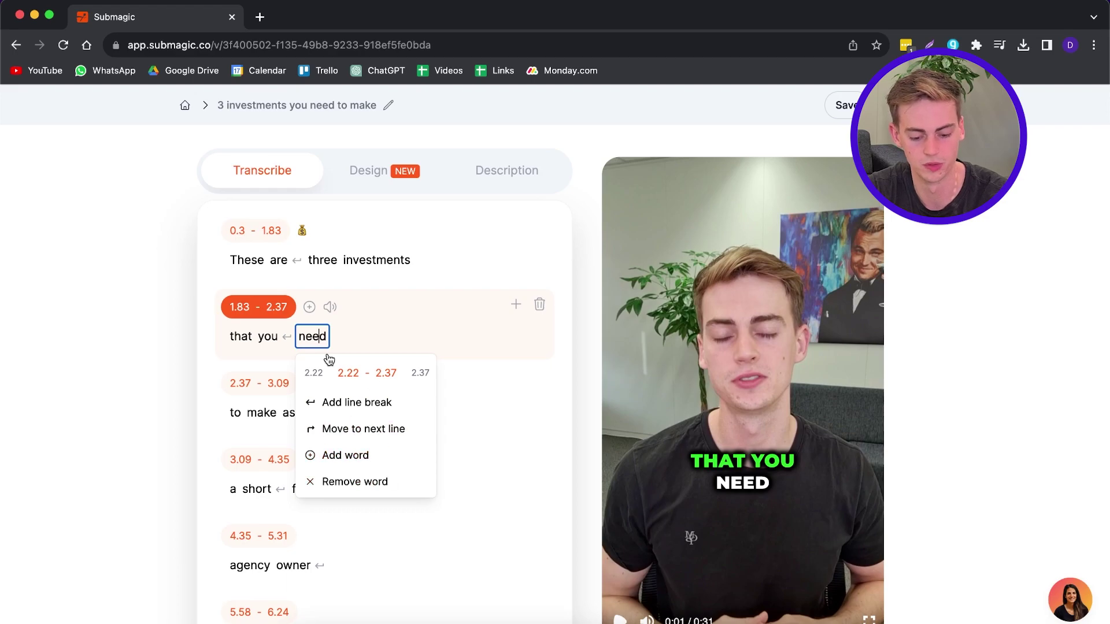
{"action": "left_click", "coordinate": [320, 336]}
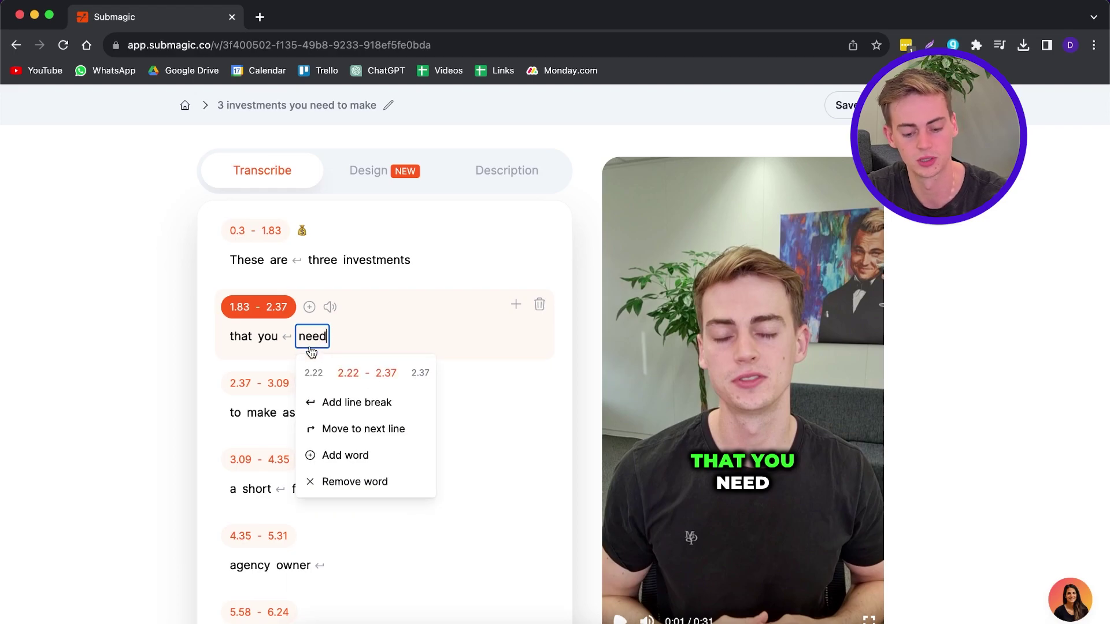
{"action": "left_click", "coordinate": [277, 260]}
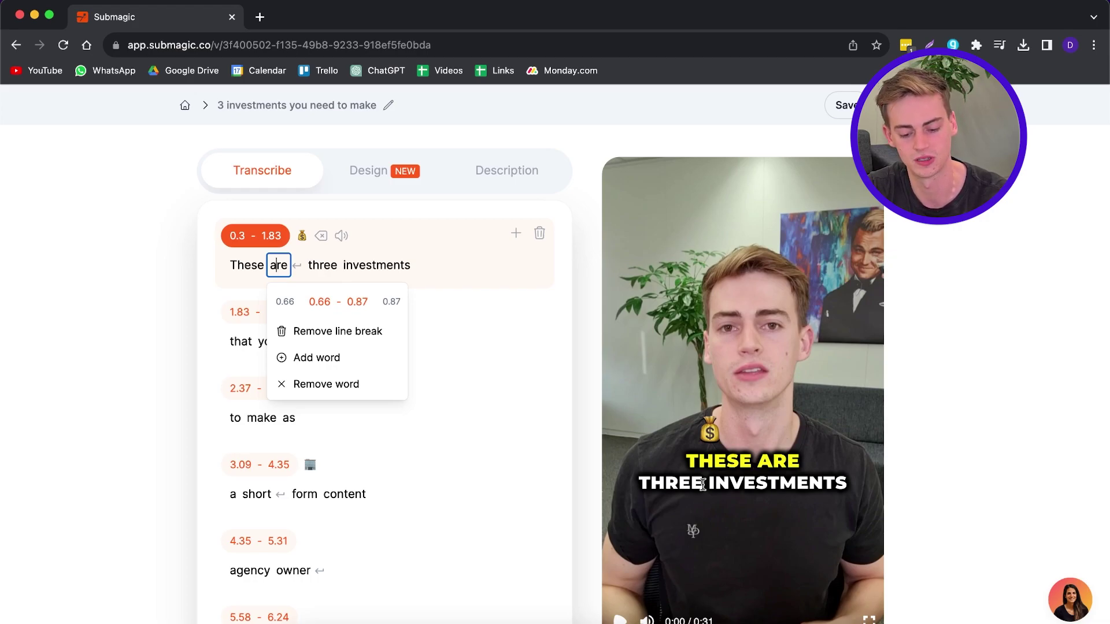
{"action": "left_click", "coordinate": [304, 242]}
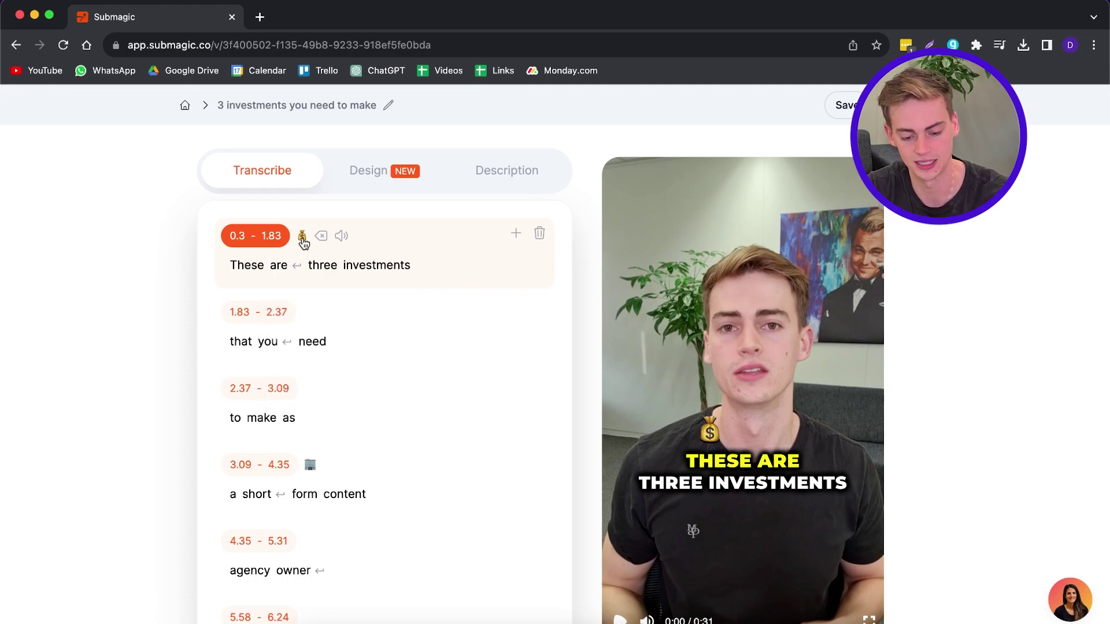
Set a money bag emoji on the first caption line, replacing the saluting face, and show the design themes
{"action": "left_click", "coordinate": [302, 238]}
{"action": "scroll", "coordinate": [365, 440], "scroll_direction": "down", "scroll_amount": 1}
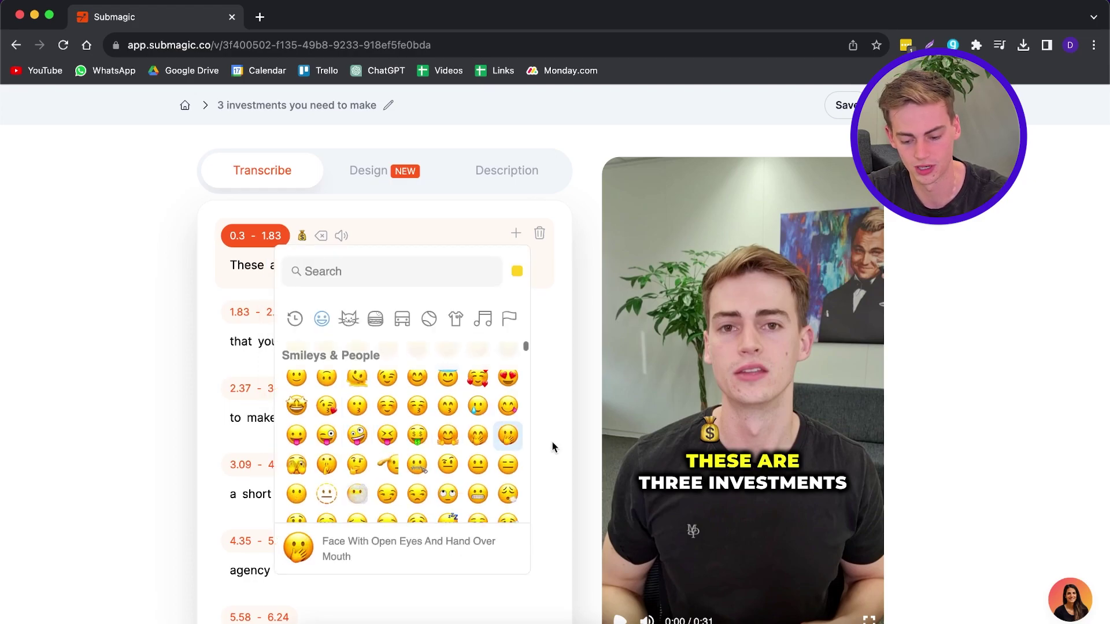
{"action": "scroll", "coordinate": [387, 468], "scroll_direction": "down", "scroll_amount": 1}
{"action": "scroll", "coordinate": [388, 468], "scroll_direction": "down", "scroll_amount": 2}
{"action": "left_click", "coordinate": [388, 388]}
{"action": "left_click", "coordinate": [303, 238]}
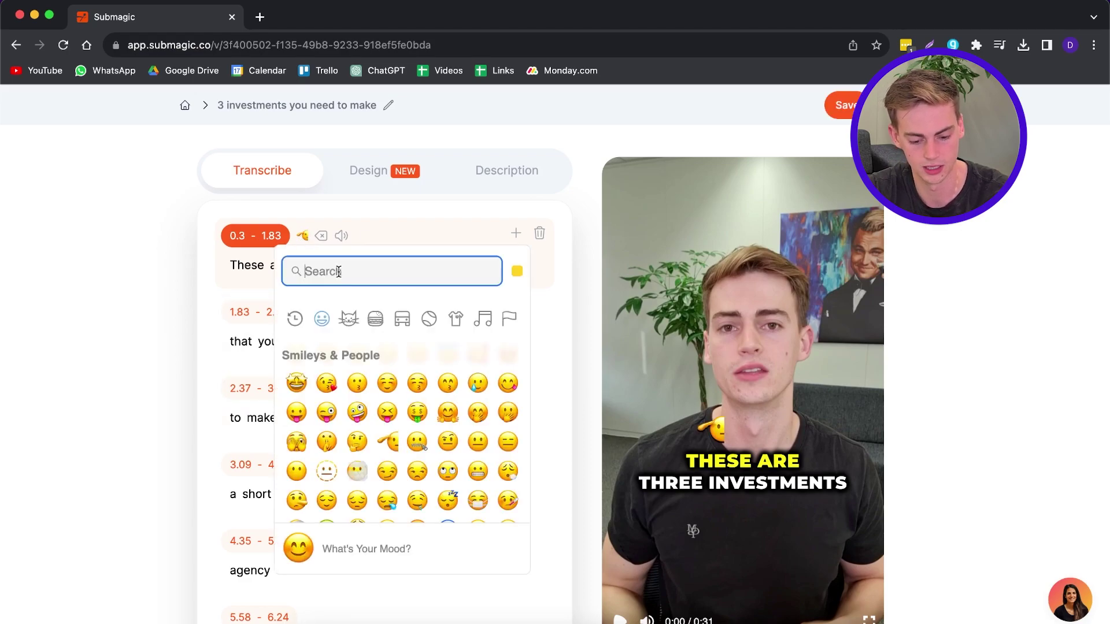
{"action": "type", "text": "money"}
{"action": "left_click", "coordinate": [296, 440]}
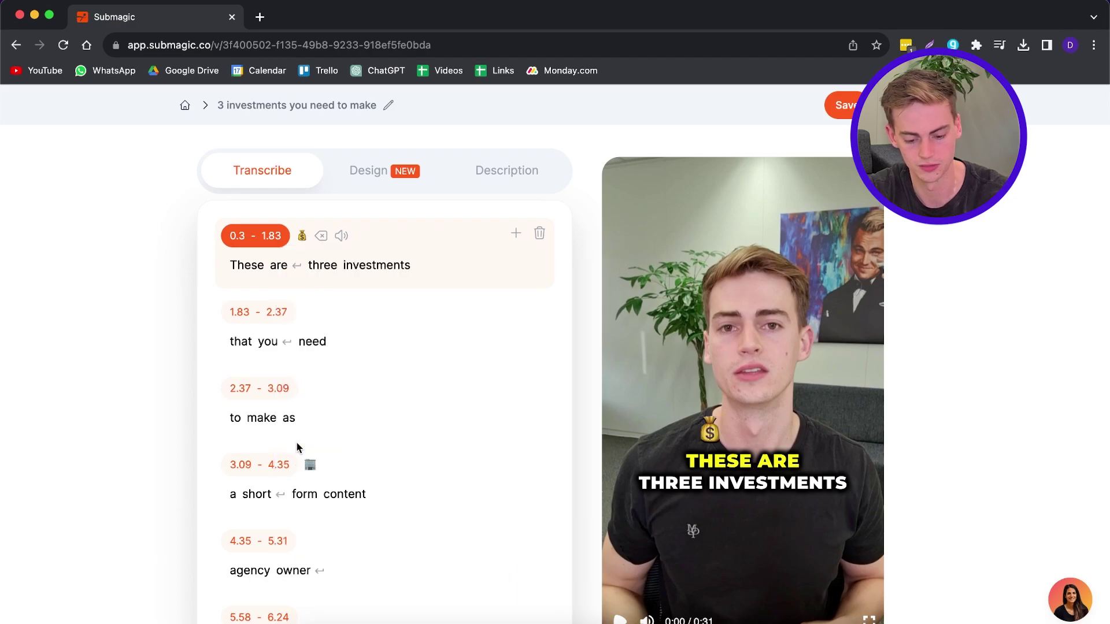
{"action": "left_click", "coordinate": [368, 170]}
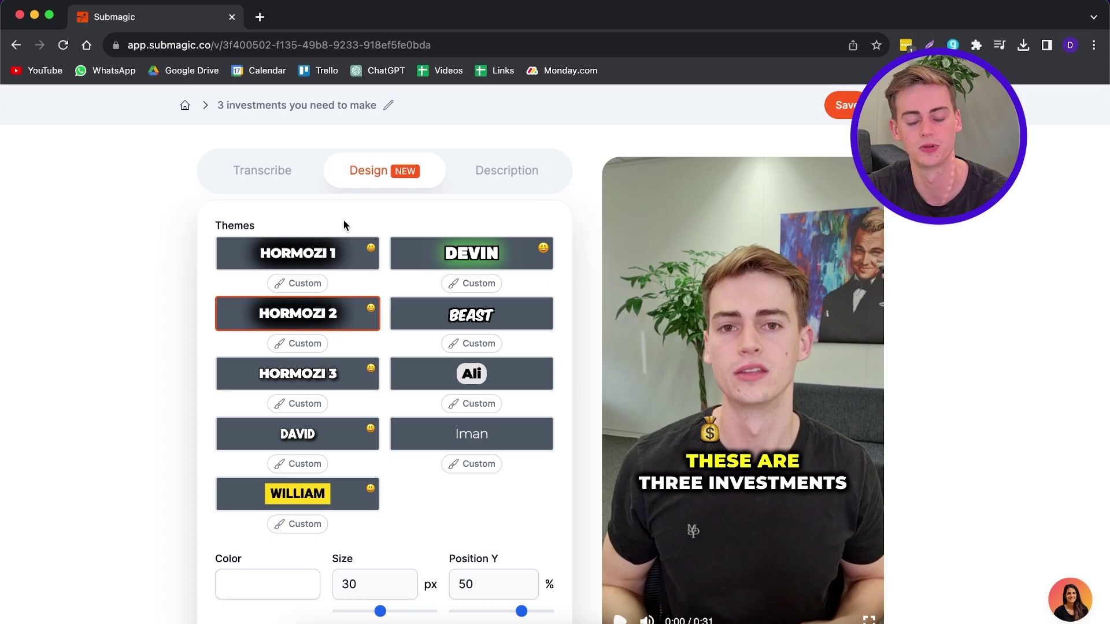
Preview the Hormozi 1, Hormozi 2, Devin and Beast caption themes on the video
{"action": "left_click", "coordinate": [314, 257]}
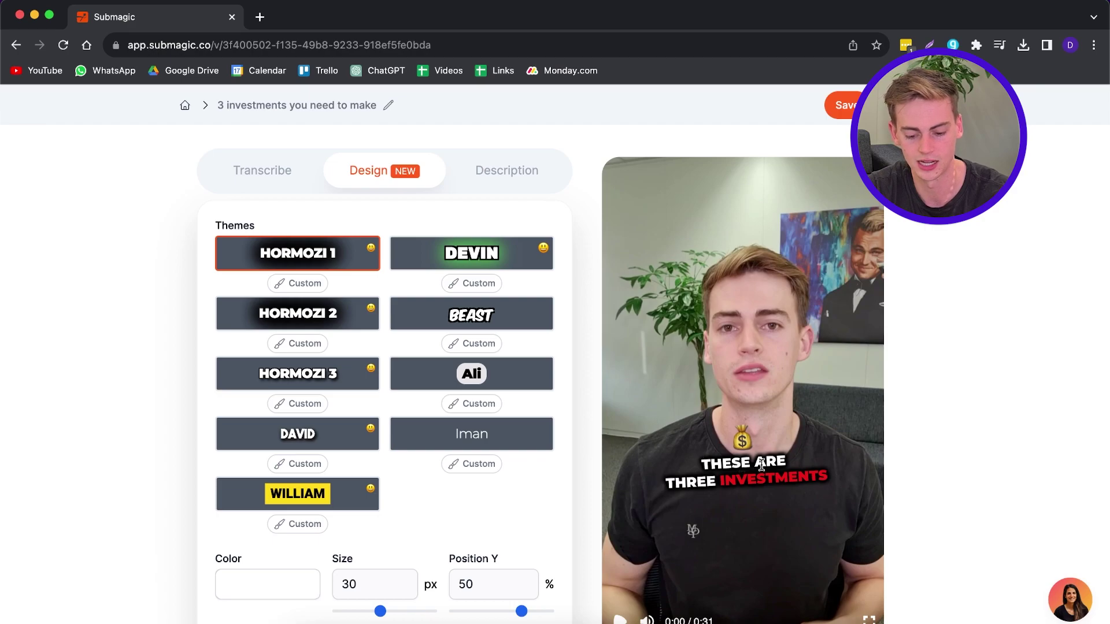
{"action": "left_click", "coordinate": [314, 320]}
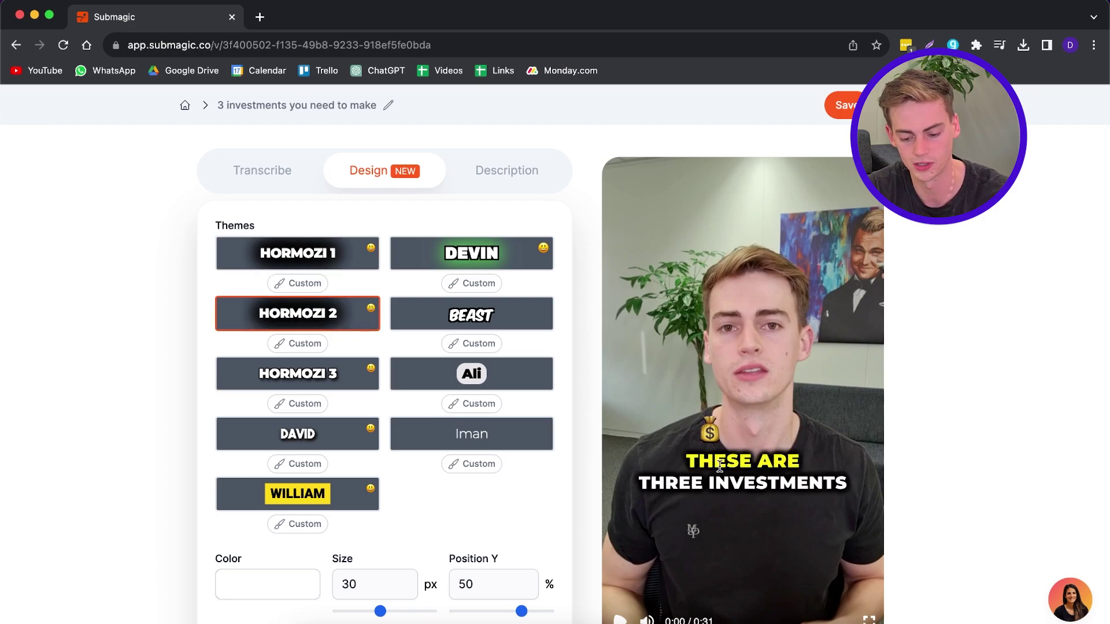
{"action": "left_click", "coordinate": [466, 252]}
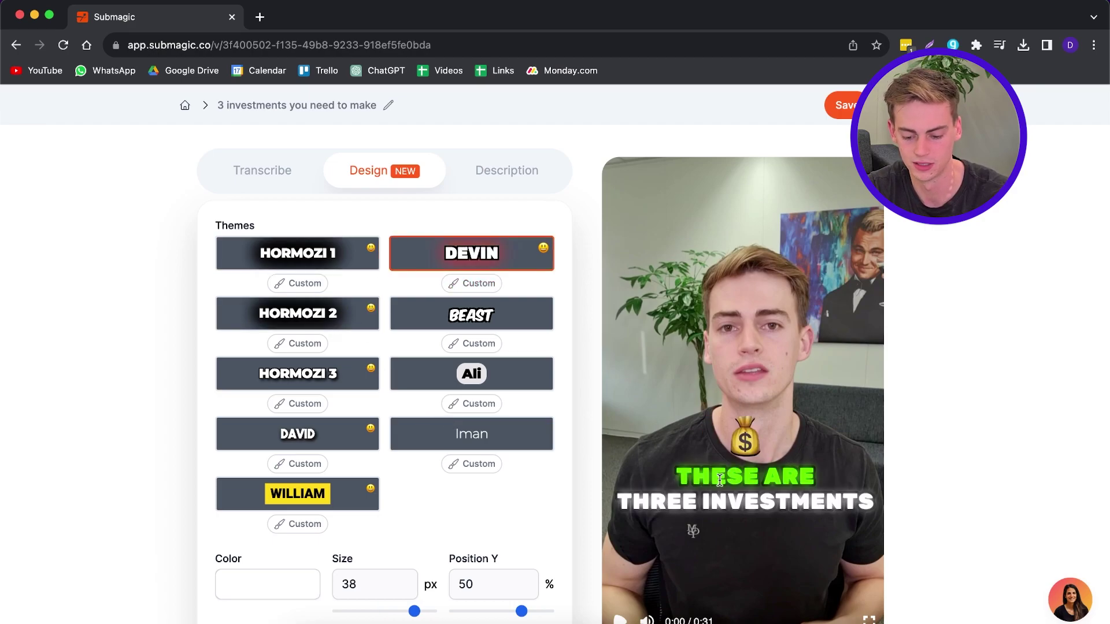
{"action": "left_click", "coordinate": [633, 607]}
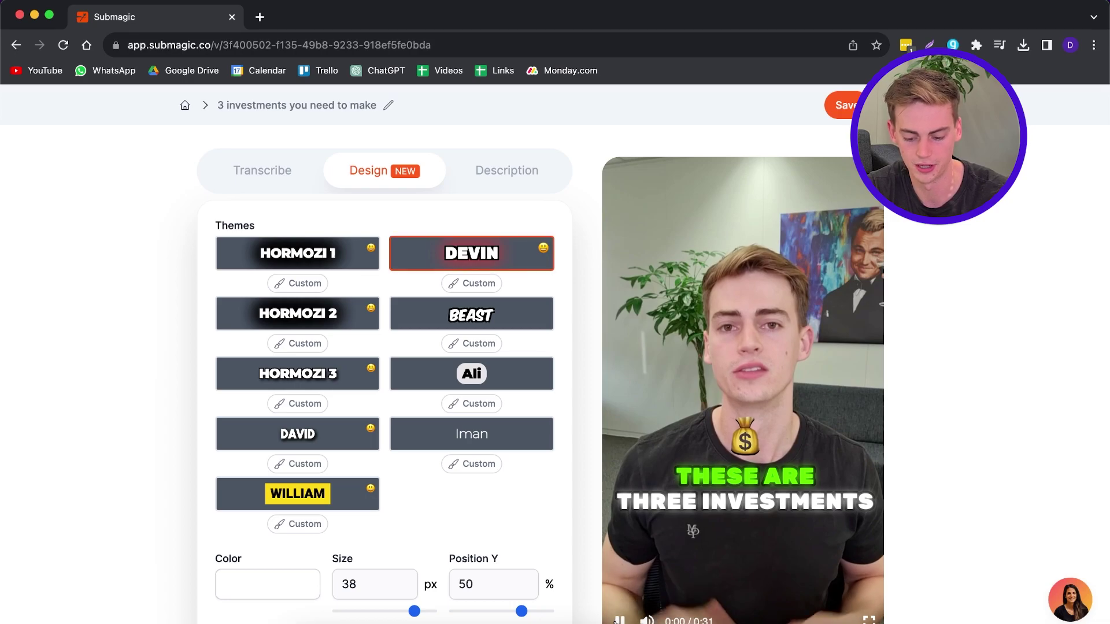
{"action": "left_click", "coordinate": [623, 595]}
{"action": "left_click", "coordinate": [448, 315]}
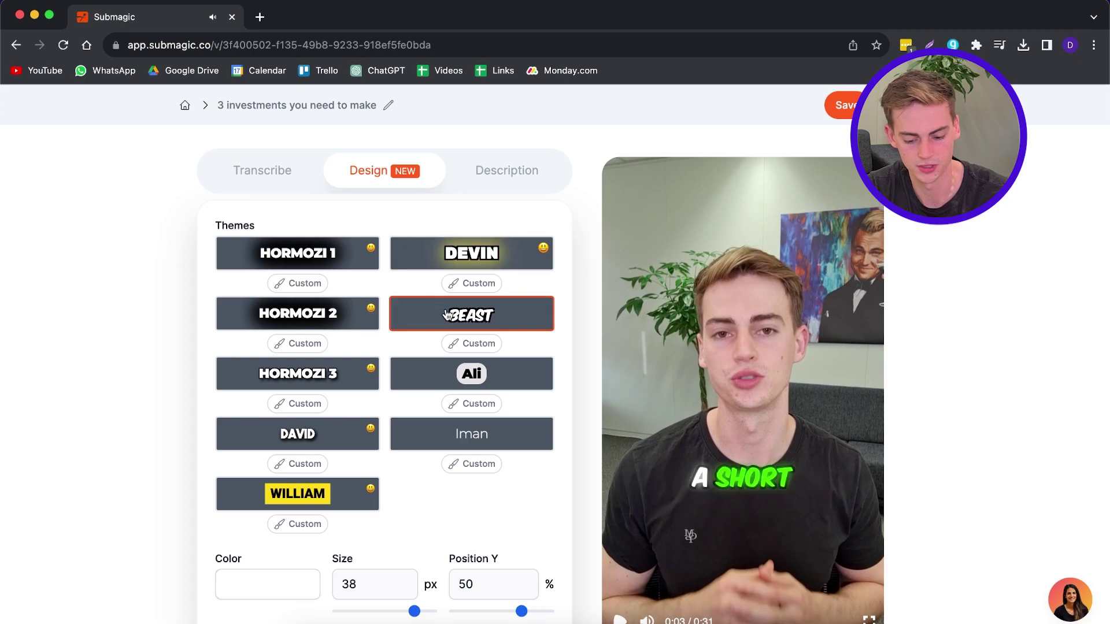
{"action": "key", "text": "space"}
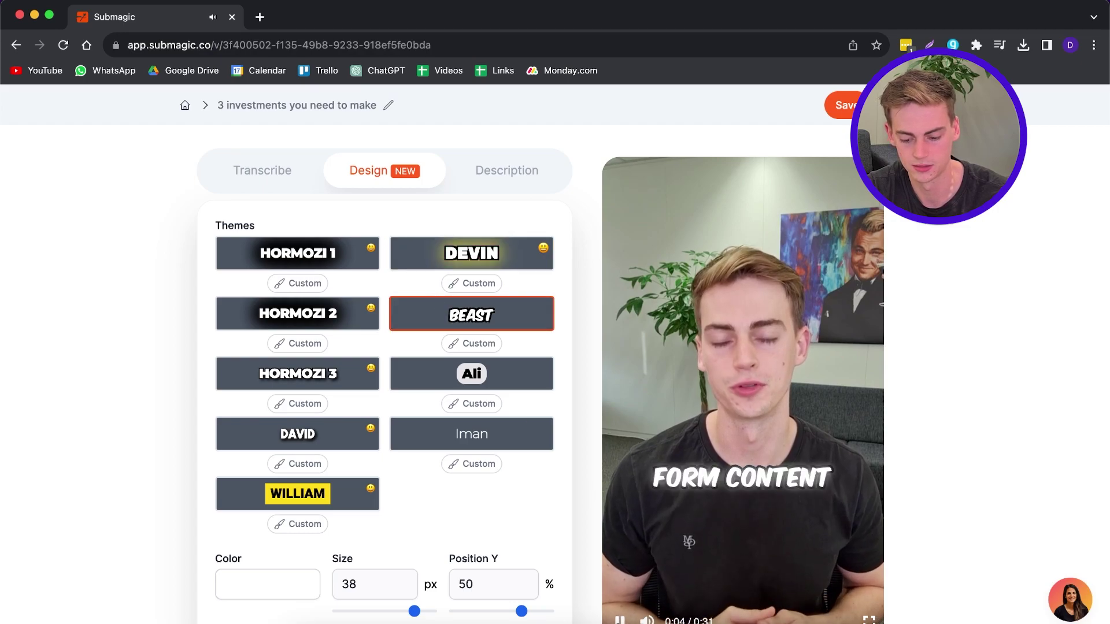
Try the Hormozi 3, Ali and Iman themes, then apply and preview William
{"action": "left_click", "coordinate": [318, 382]}
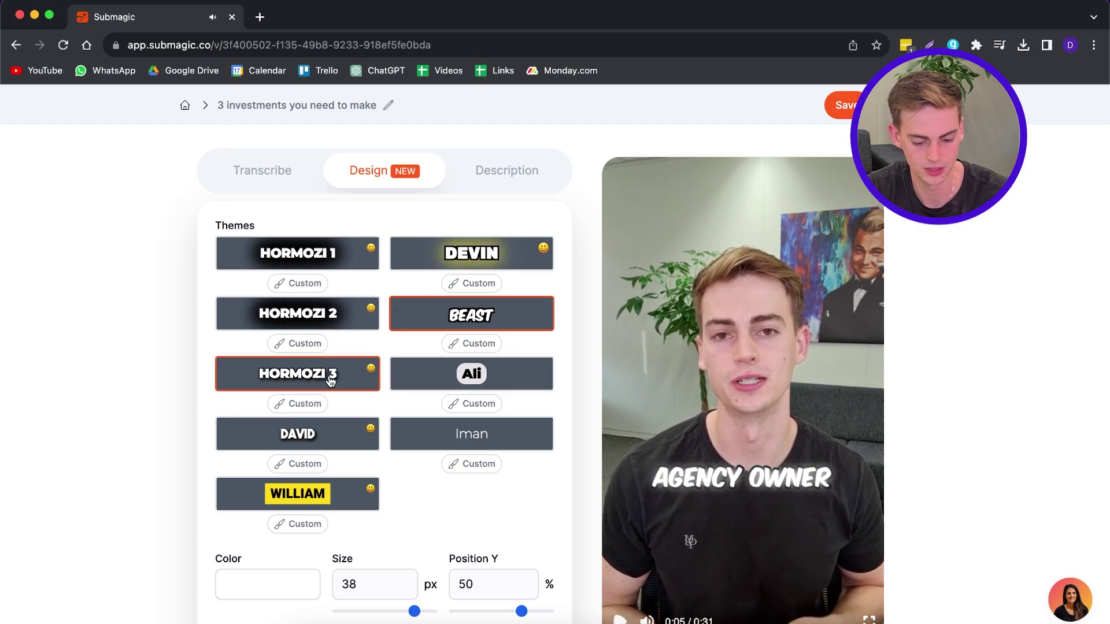
{"action": "left_click", "coordinate": [619, 619]}
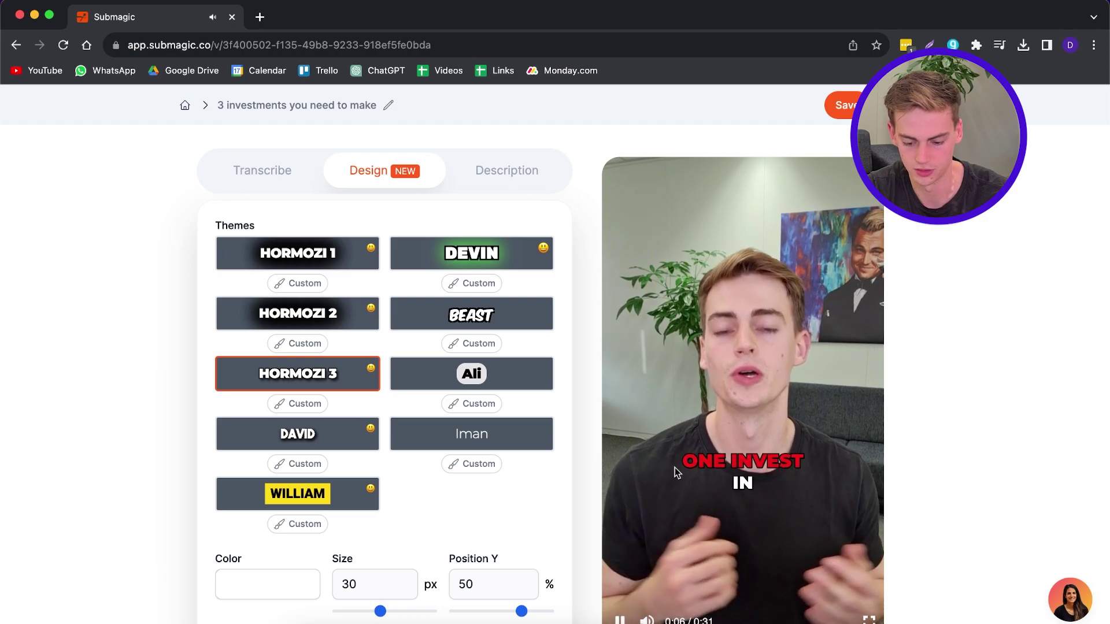
{"action": "left_click", "coordinate": [469, 382]}
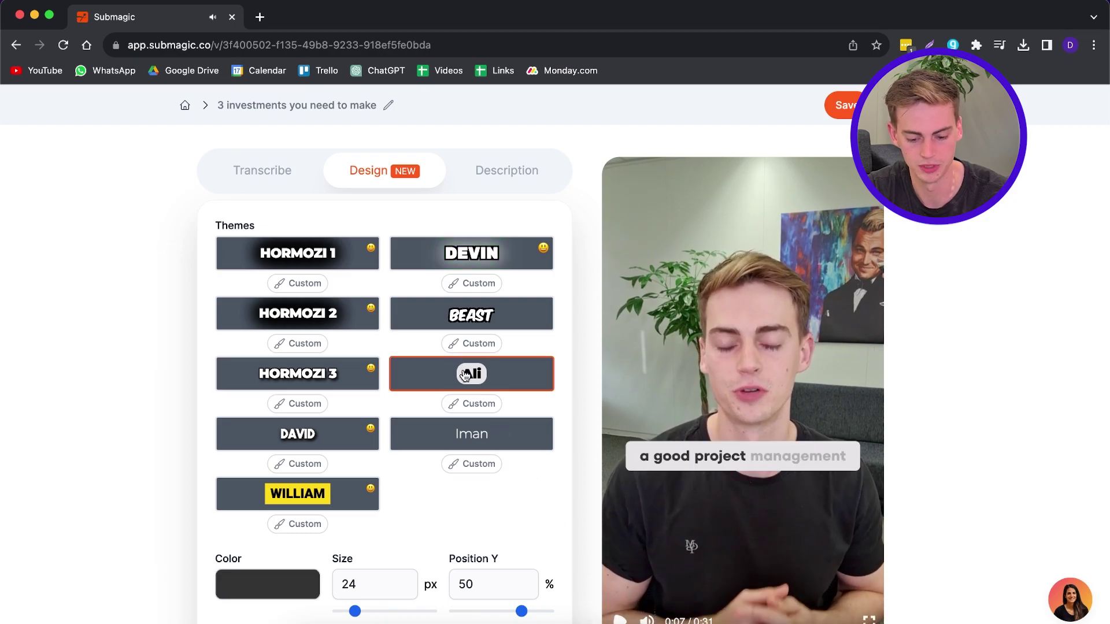
{"action": "left_click", "coordinate": [619, 620]}
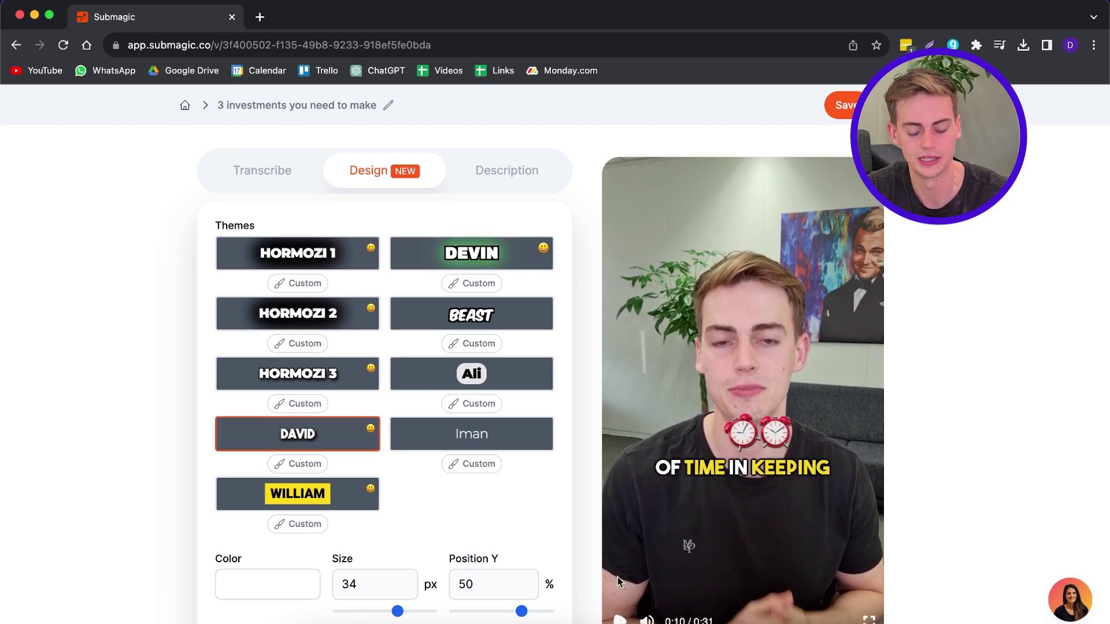
{"action": "left_click", "coordinate": [619, 619]}
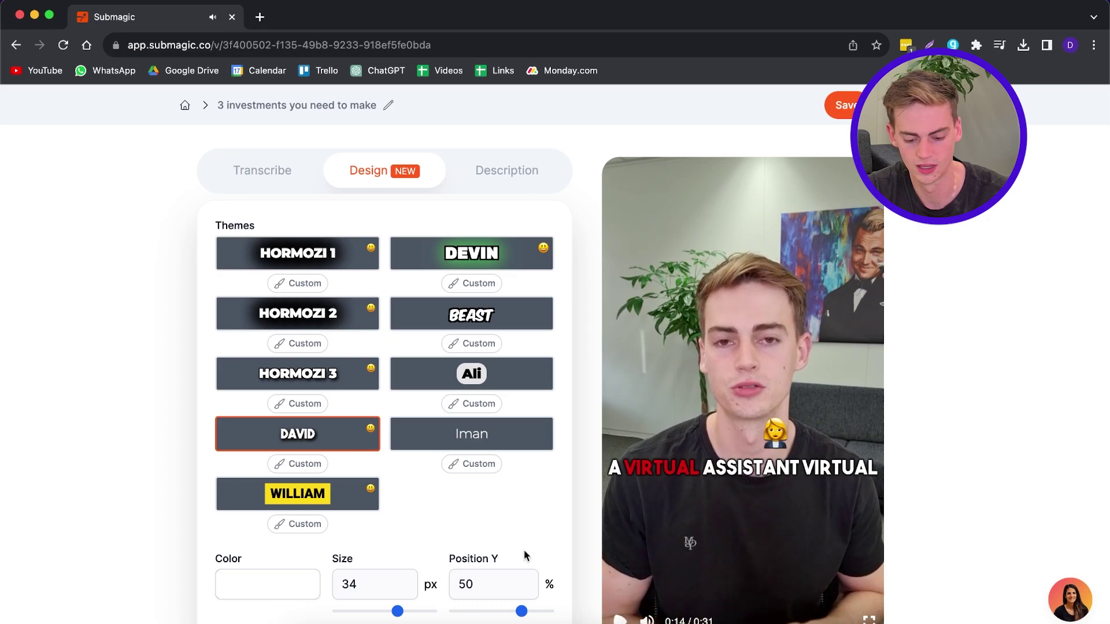
{"action": "left_click", "coordinate": [446, 446]}
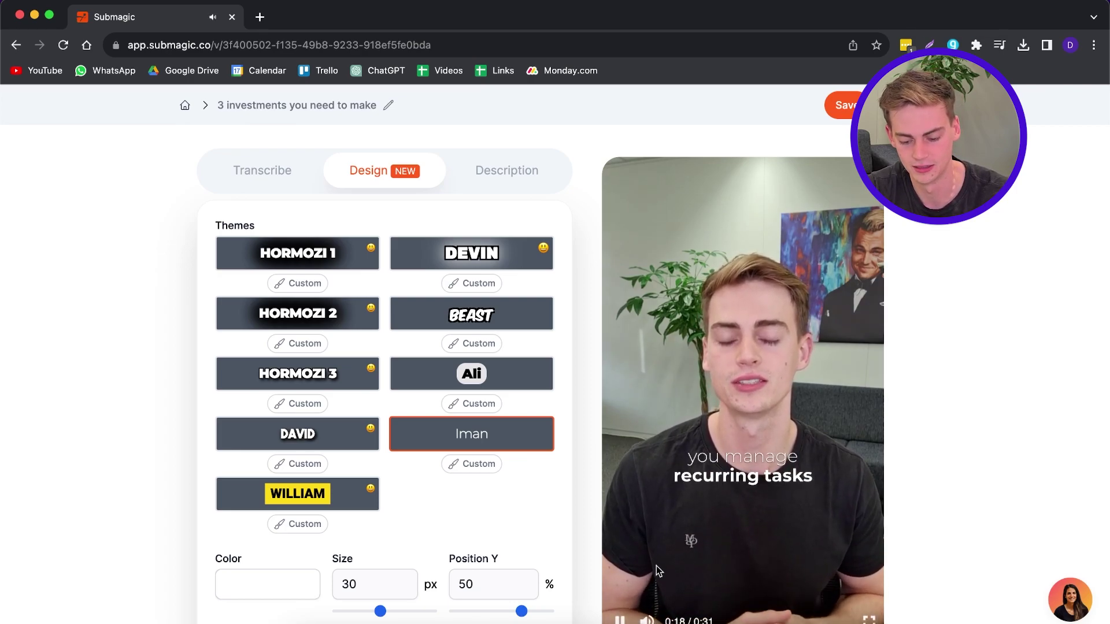
{"action": "left_click", "coordinate": [306, 497]}
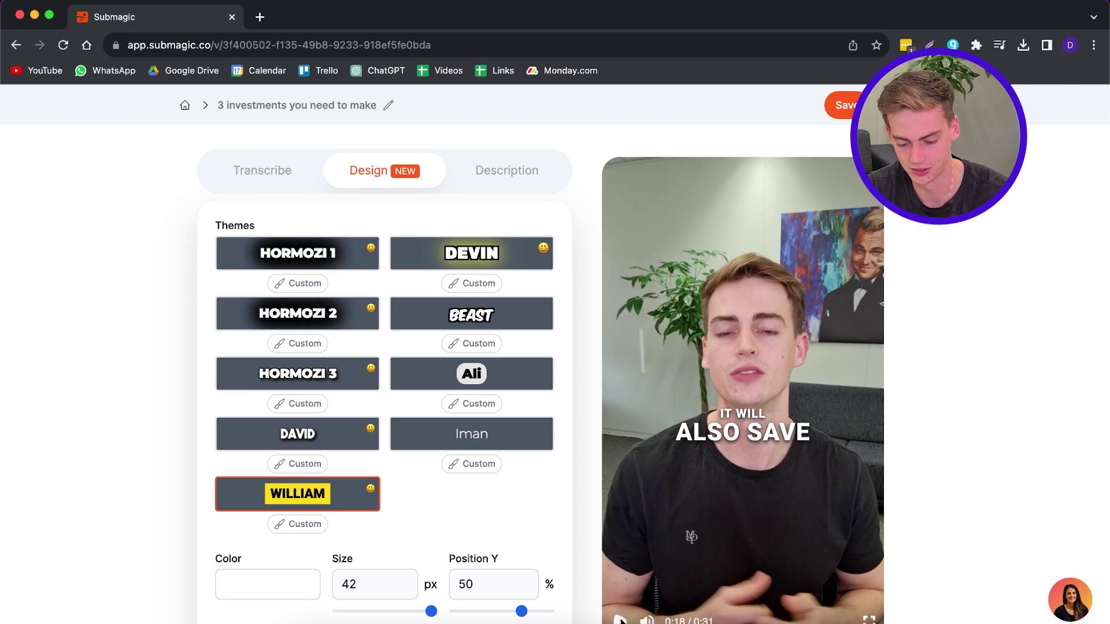
{"action": "left_click", "coordinate": [619, 622]}
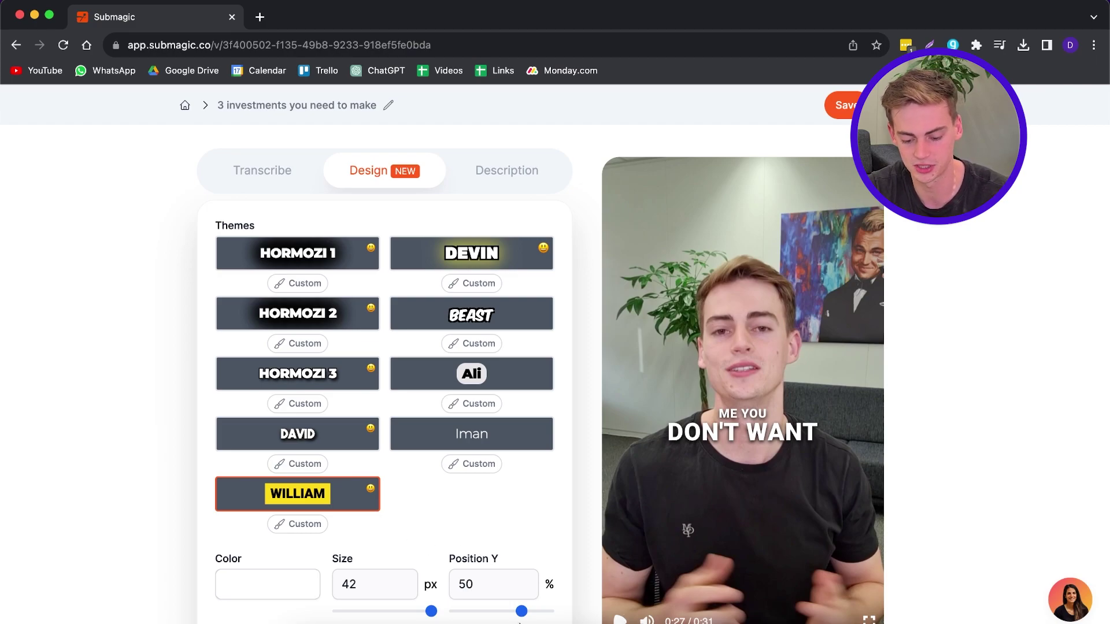
Place the captions at 67% Position Y with a 34 px text size
{"action": "mouse_move", "coordinate": [521, 613]}
{"action": "left_mouse_down"}
{"action": "mouse_move", "coordinate": [459, 617]}
{"action": "mouse_move", "coordinate": [560, 618]}
{"action": "left_mouse_up"}
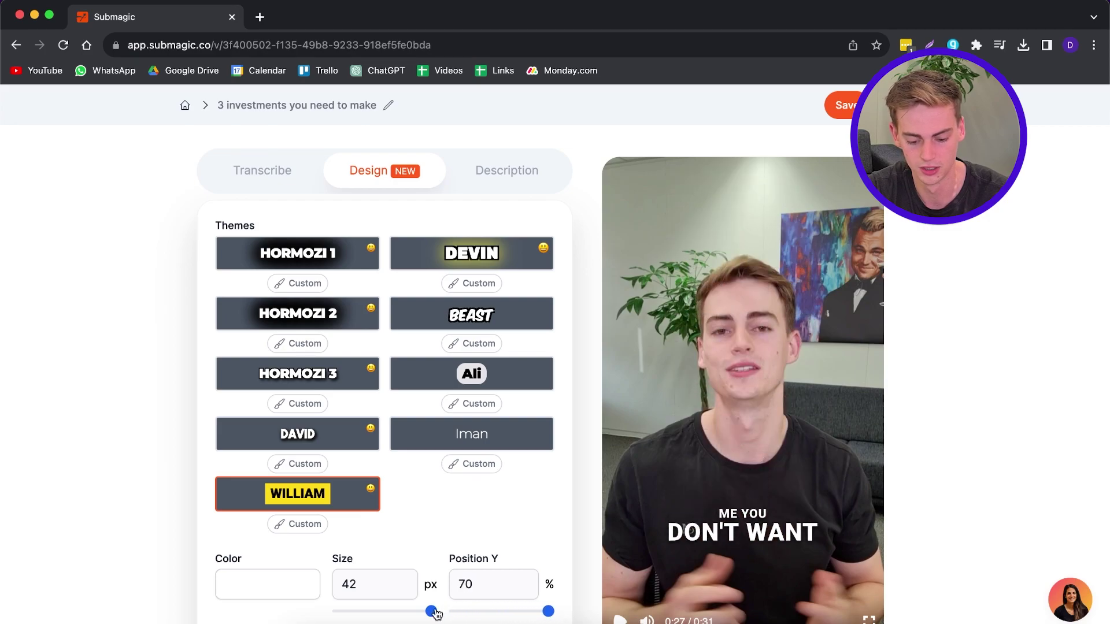
{"action": "left_click_drag", "start_coordinate": [431, 614], "coordinate": [399, 613]}
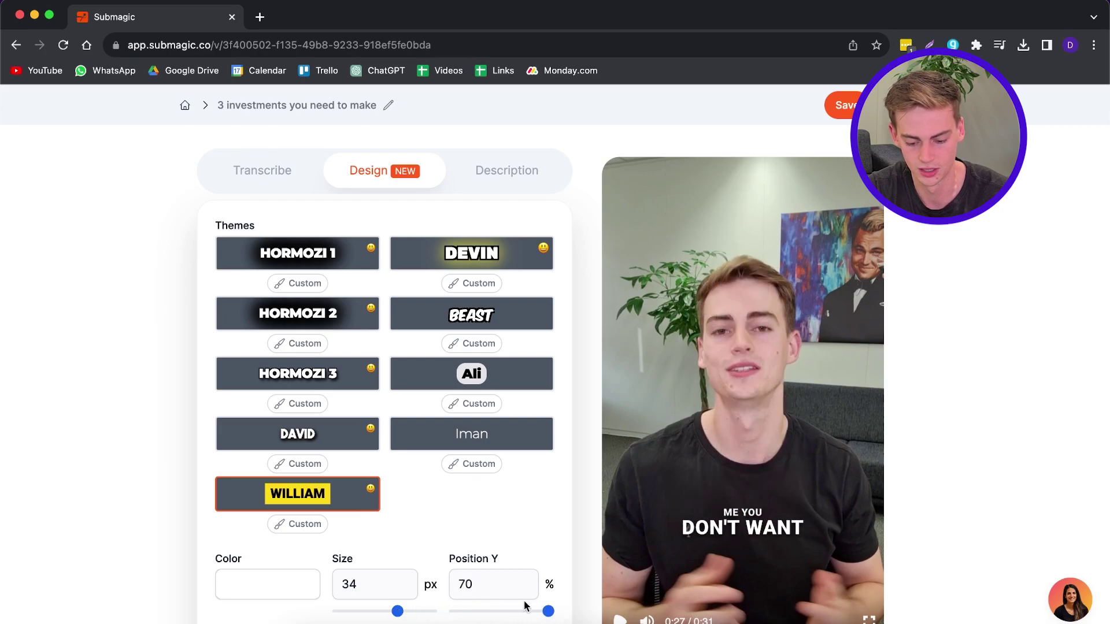
{"action": "left_click_drag", "start_coordinate": [548, 611], "coordinate": [546, 613]}
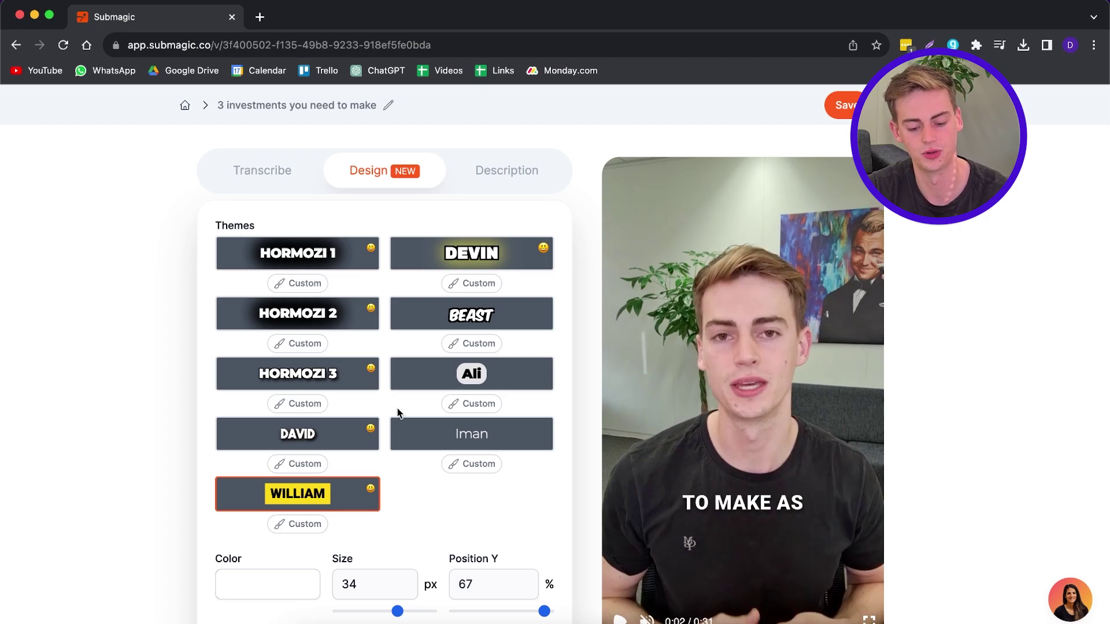
{"action": "scroll", "coordinate": [398, 414], "scroll_direction": "down", "scroll_amount": 2}
{"action": "scroll", "coordinate": [381, 347], "scroll_direction": "down", "scroll_amount": 2}
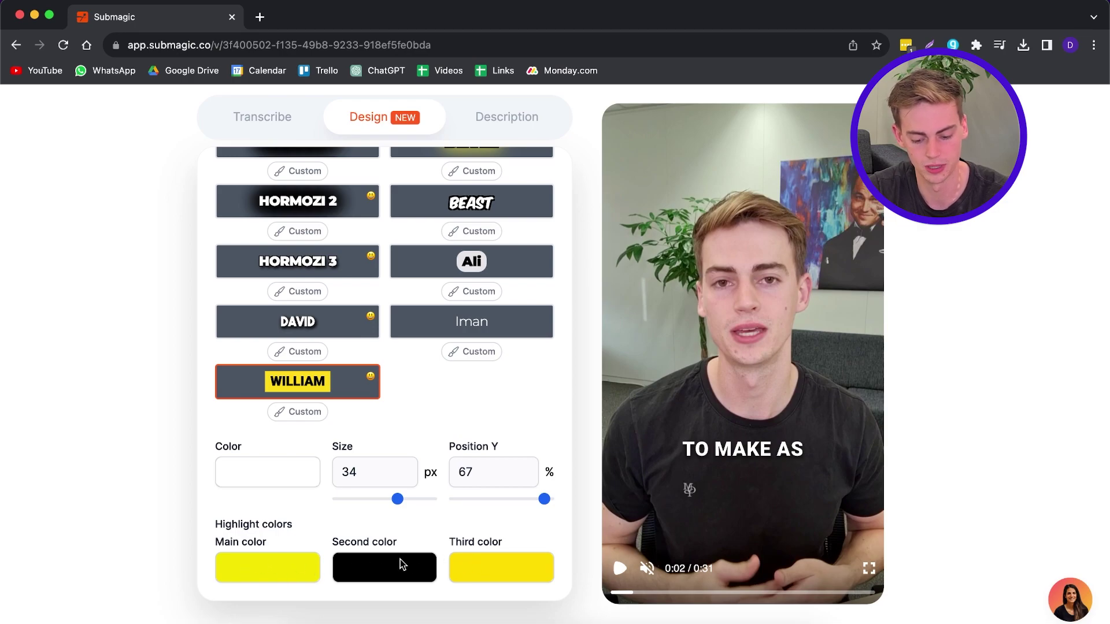
Change the main highlight colour to an orange tone and preview the captions
{"action": "left_click", "coordinate": [270, 569]}
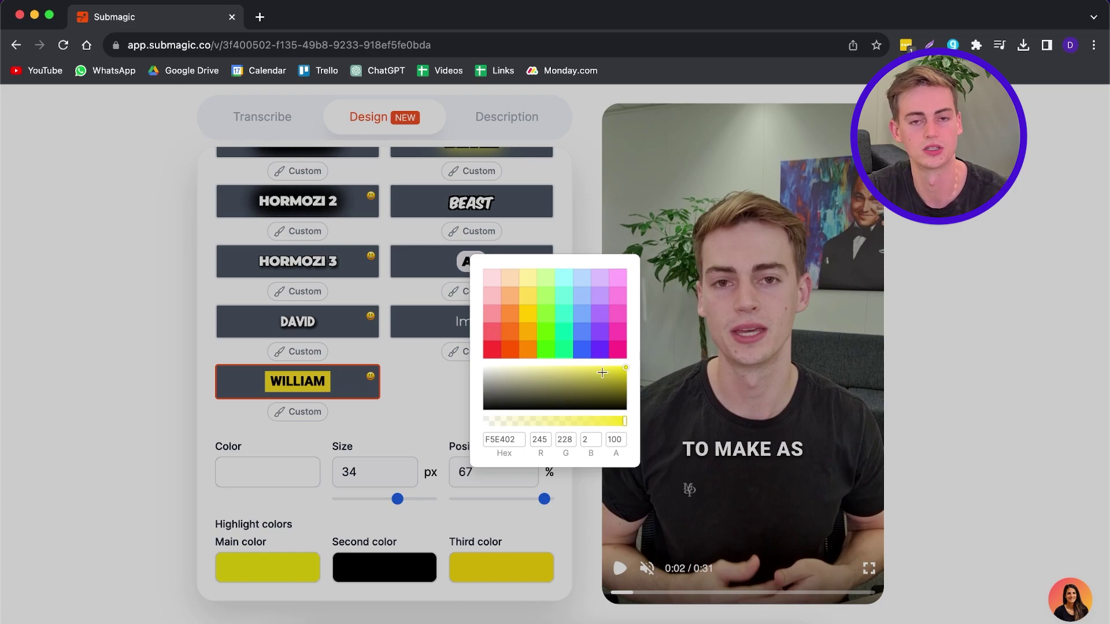
{"action": "left_click_drag", "start_coordinate": [574, 383], "coordinate": [684, 362]}
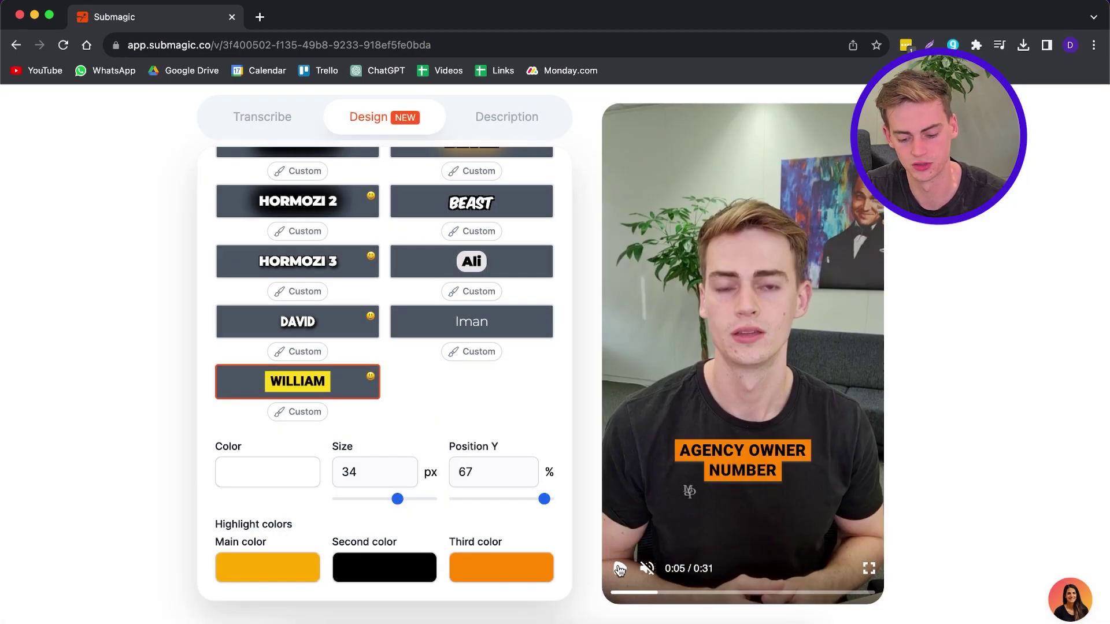
{"action": "left_click", "coordinate": [619, 569]}
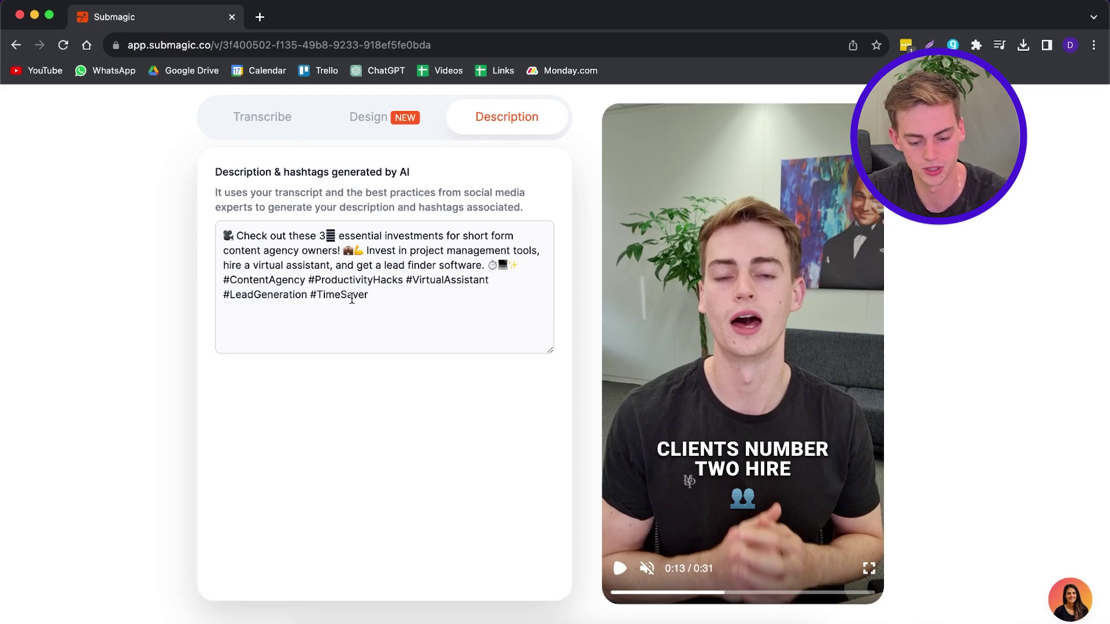
Select the entire AI-generated description with its hashtags
{"action": "left_click_drag", "start_coordinate": [375, 301], "coordinate": [217, 242]}
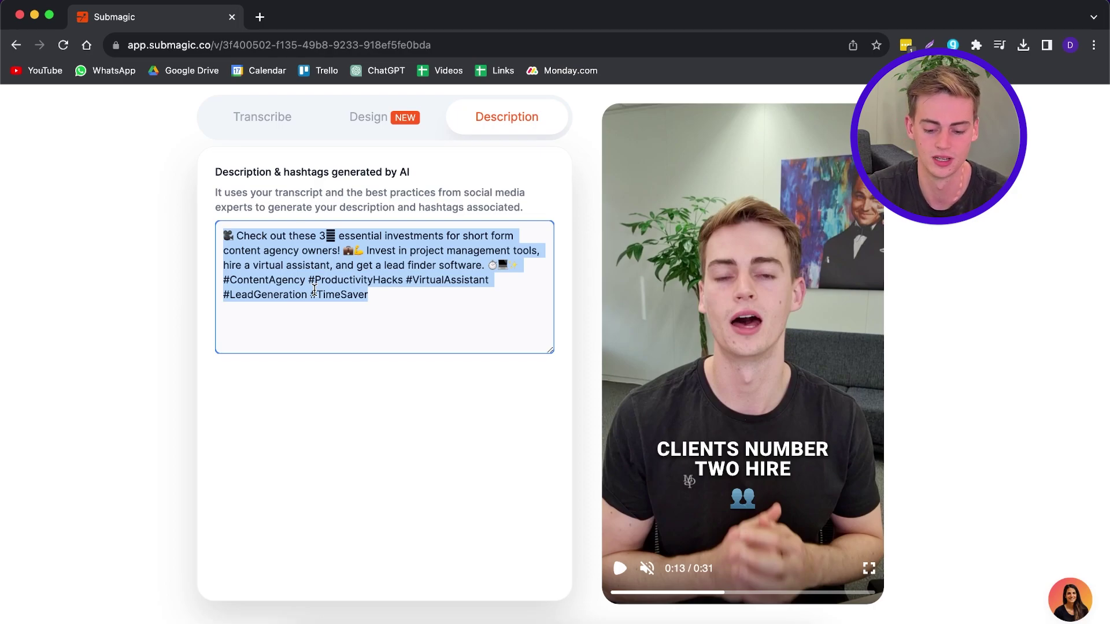
{"action": "scroll", "coordinate": [164, 252], "scroll_direction": "up", "scroll_amount": 2}
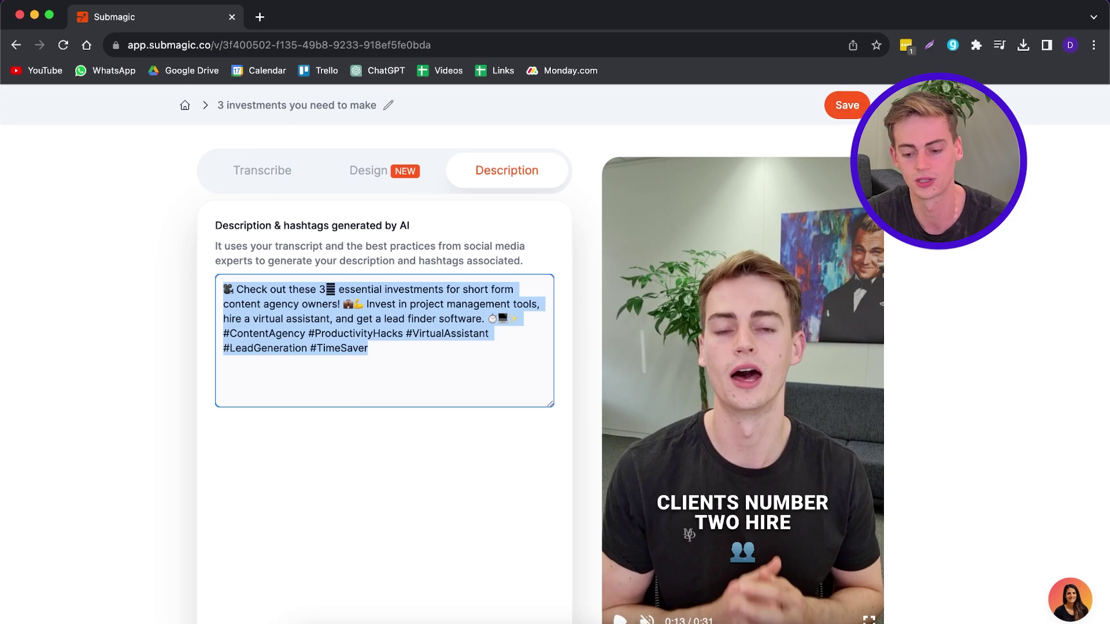
Save the project and start exporting the captioned video
{"action": "left_click", "coordinate": [847, 105]}
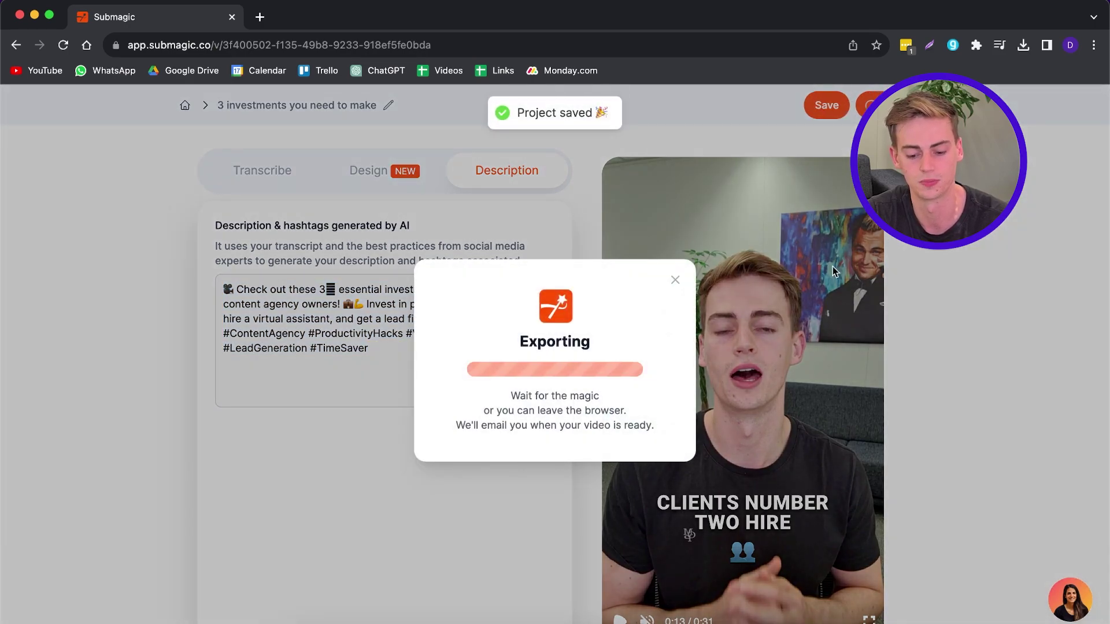